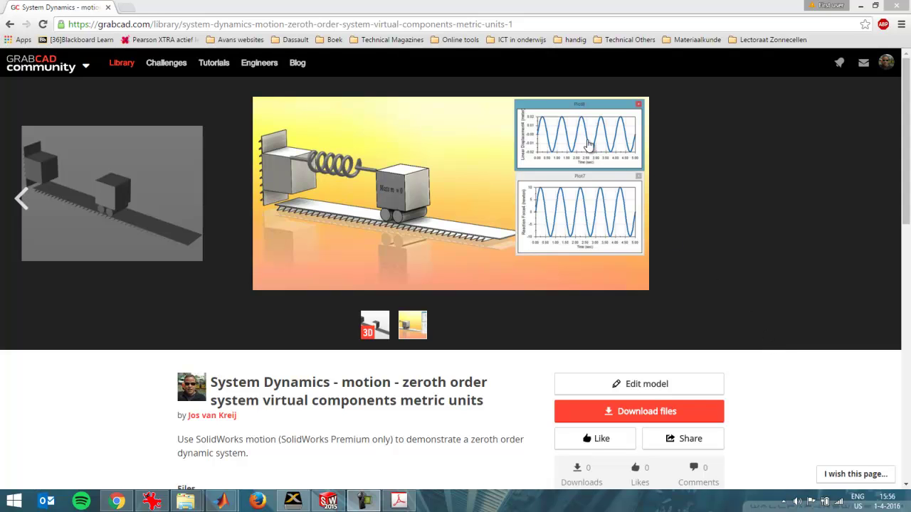
# Select the full web address of the zeroth order system model page on GrabCAD
pyautogui.click(529, 27)
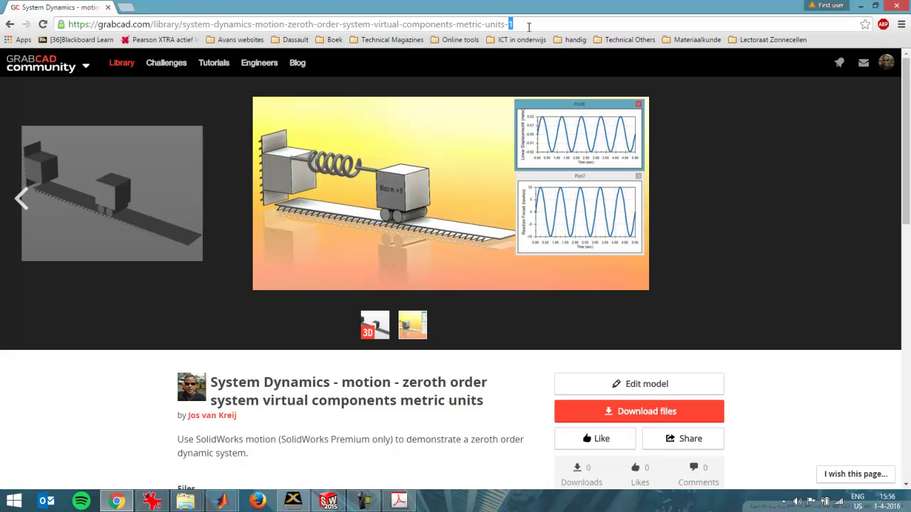
pyautogui.moveTo(513, 26); pyautogui.dragTo(66, 26)
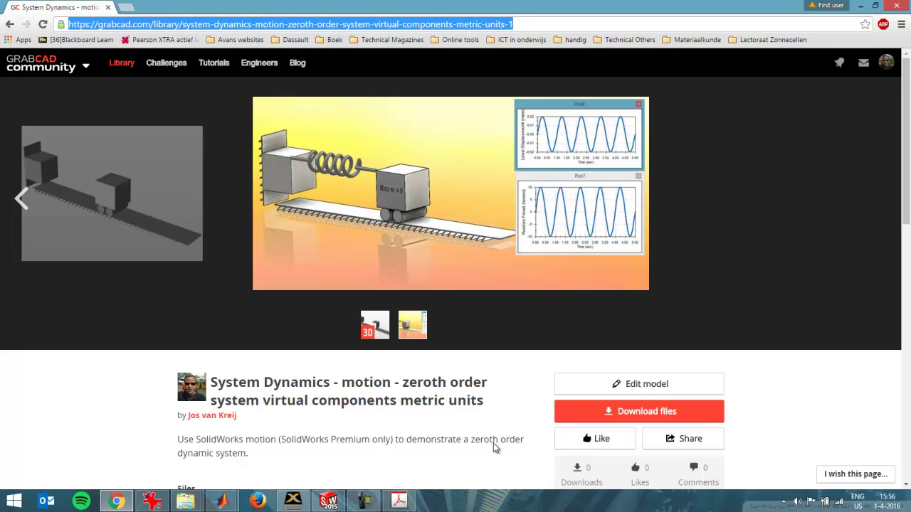
# Switch to Adobe Acrobat, read through the zeroth order systems slides to page 6, and highlight the command H=tf(1/500)
pyautogui.click(399, 501)
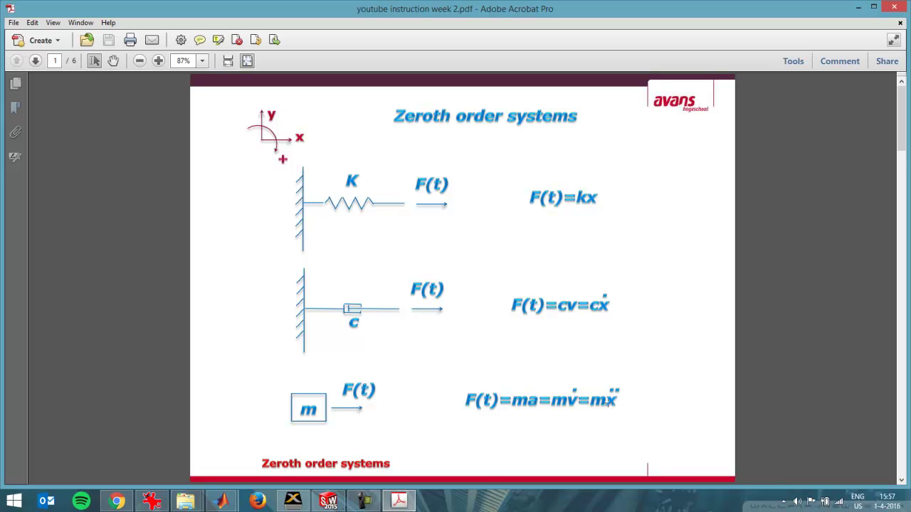
pyautogui.press('pagedown')
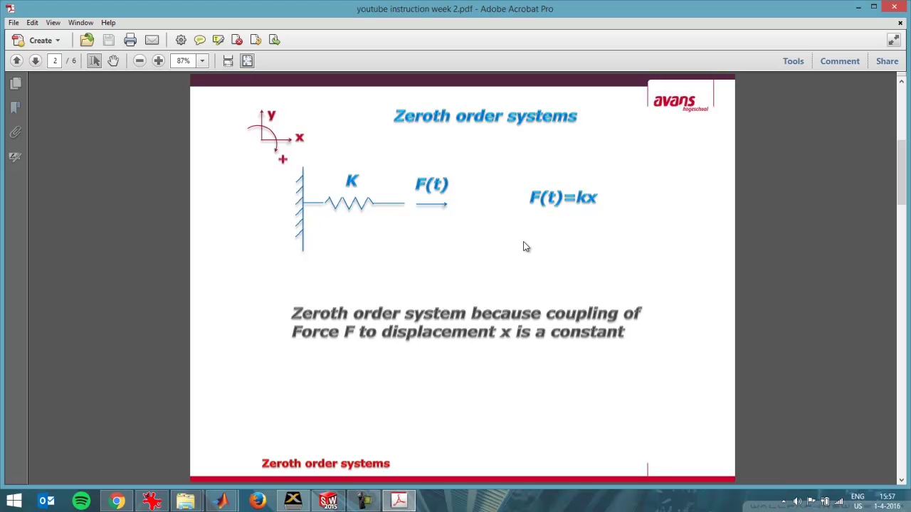
pyautogui.press('Right')
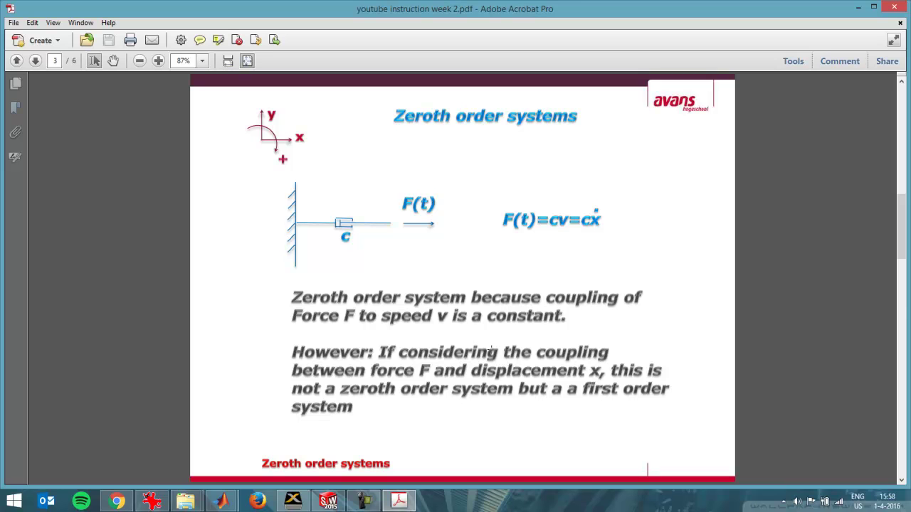
pyautogui.scroll(-1, 491, 348)
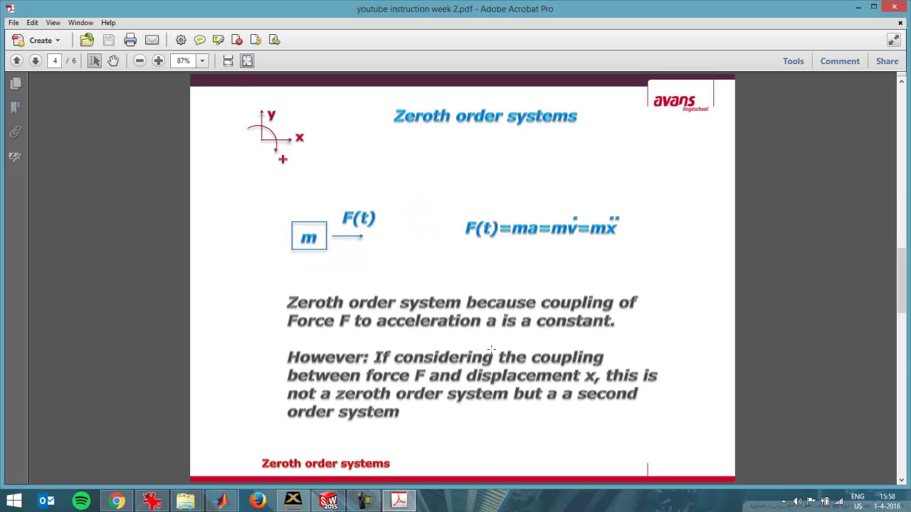
pyautogui.scroll(-1, 491, 349)
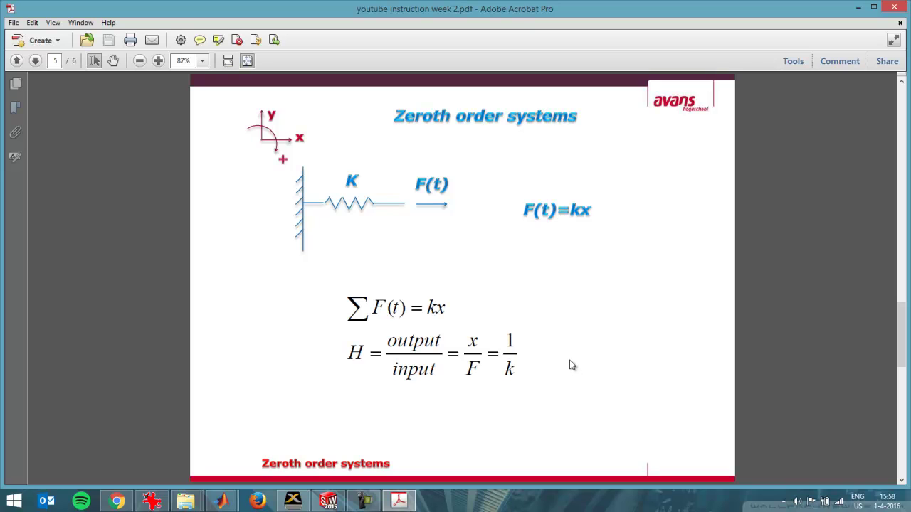
pyautogui.scroll(-2, 571, 365)
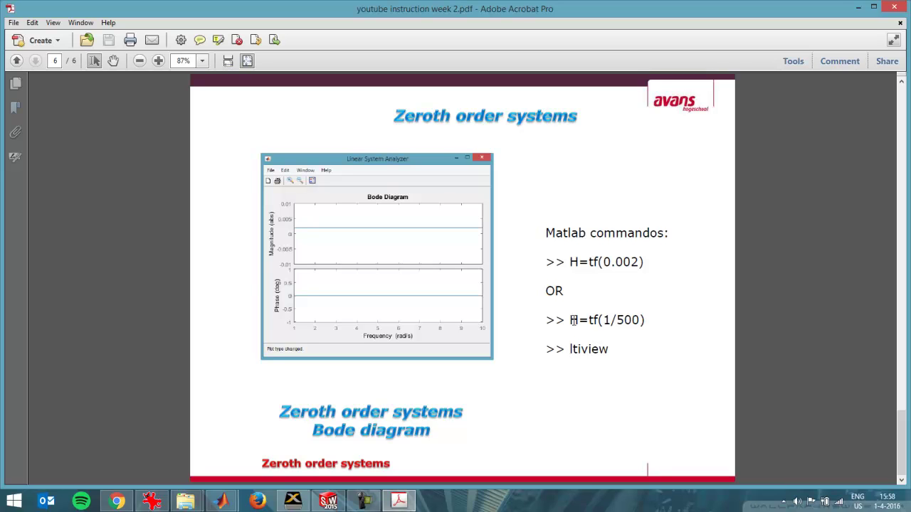
pyautogui.moveTo(570, 320); pyautogui.dragTo(647, 320)
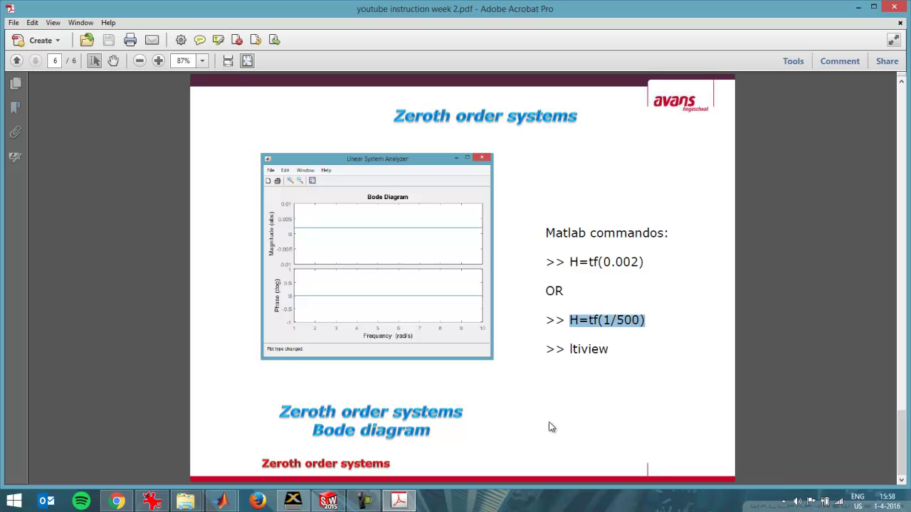
# Switch to SolidWorks and review the harmonic force function of Force4, including its amplitude and frequency, then close its settings
pyautogui.click(330, 501)
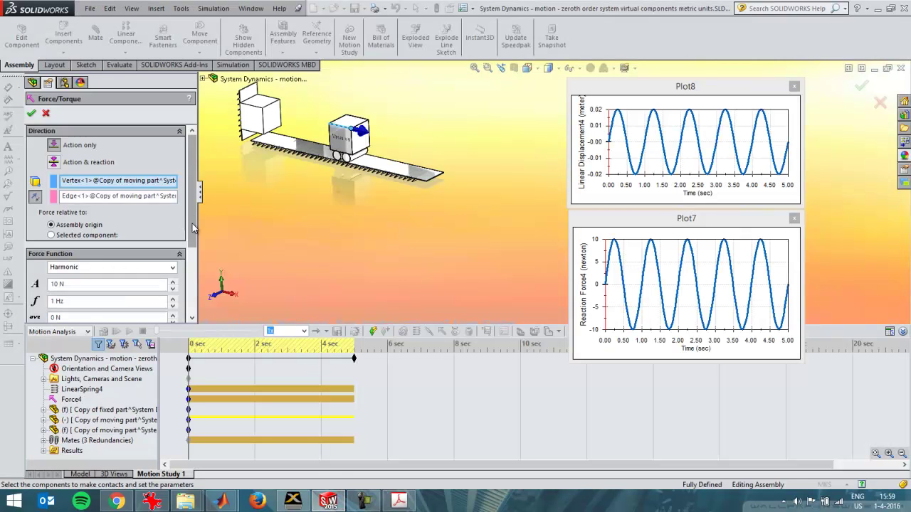
pyautogui.moveTo(192, 228); pyautogui.dragTo(192, 246)
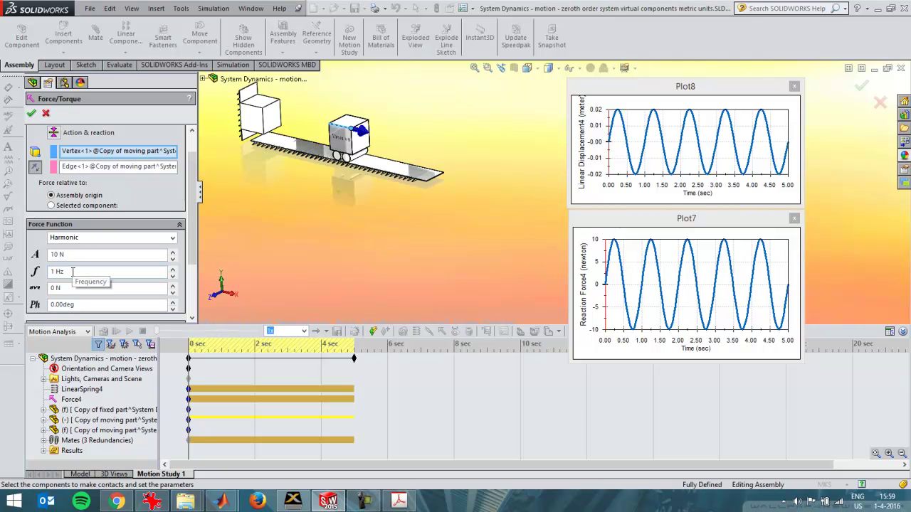
pyautogui.click(84, 391)
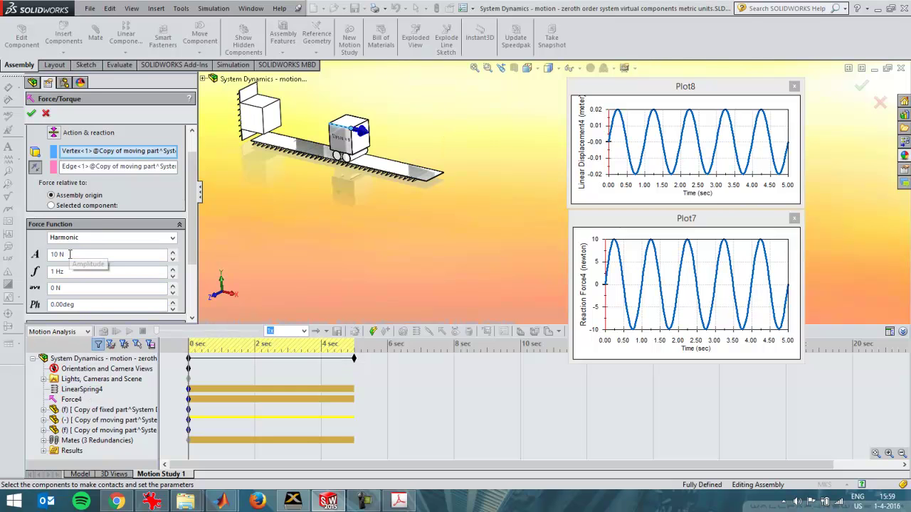
pyautogui.click(31, 114)
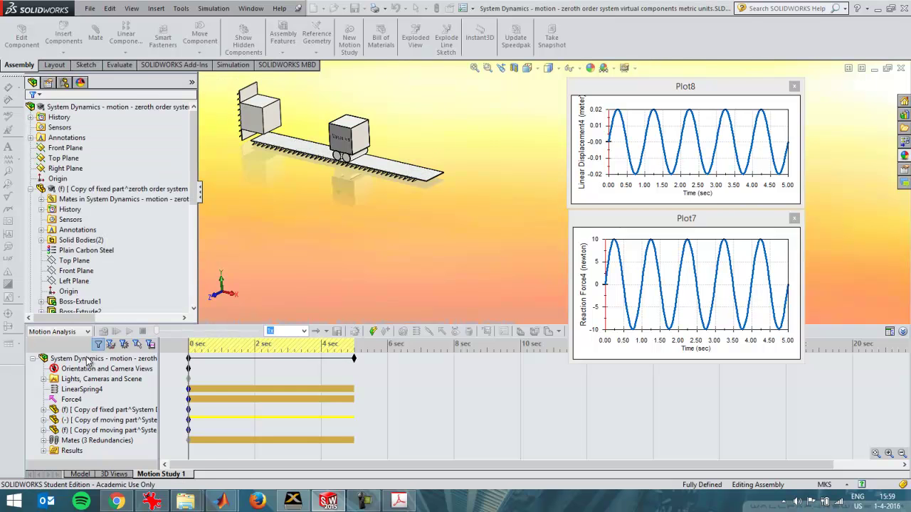
# Open the settings of LinearSpring4 to check its spring constant, then close them
pyautogui.rightClick(82, 389)
pyautogui.click(101, 393)
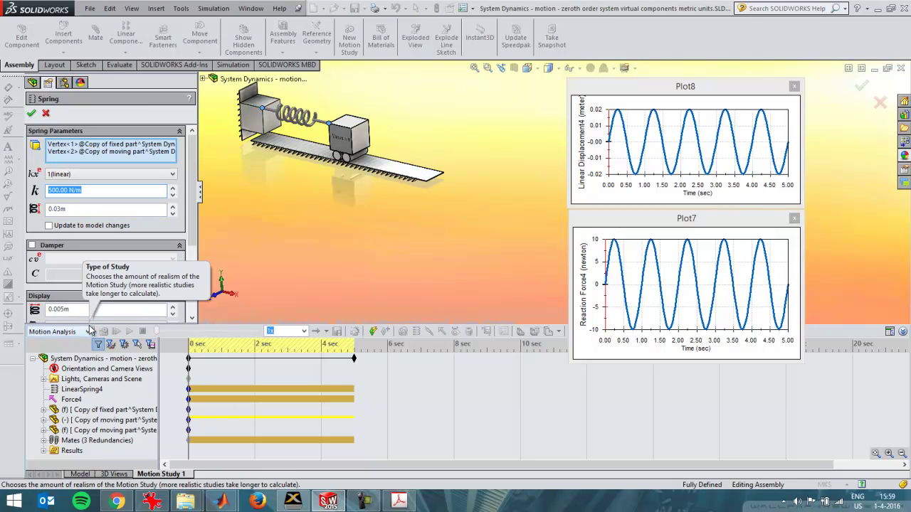
pyautogui.click(31, 113)
# Play the motion study from the start with LinearSpring4 displayed between the fixed block and the cart
pyautogui.scroll(-5, 450, 200)
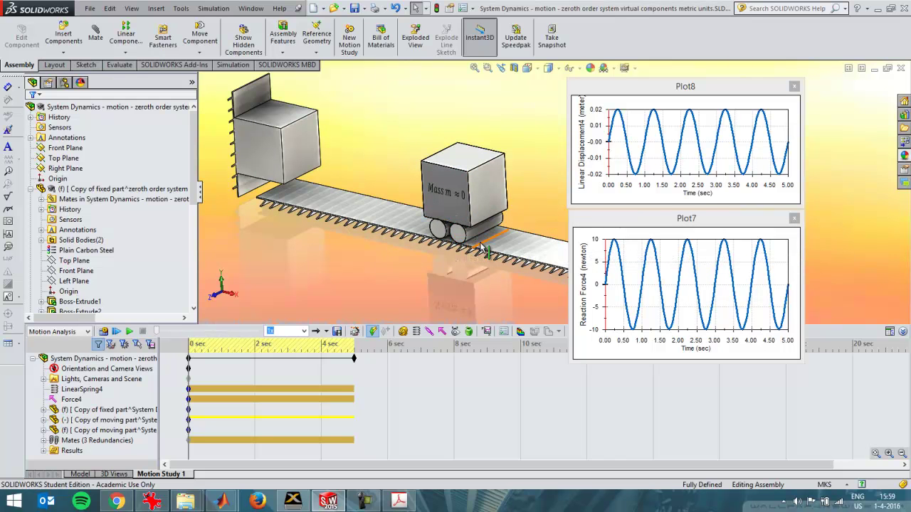
pyautogui.scroll(4, 488, 237)
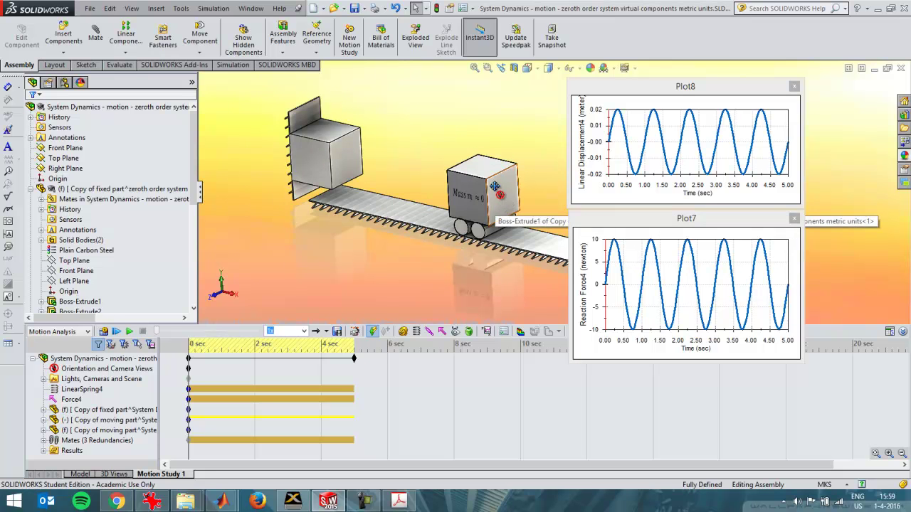
pyautogui.keyDown('ctrl'); pyautogui.moveTo(496, 179); pyautogui.dragTo(400, 184, button='middle'); pyautogui.keyUp('ctrl')
pyautogui.scroll(1, 401, 184)
pyautogui.scroll(1, 342, 239)
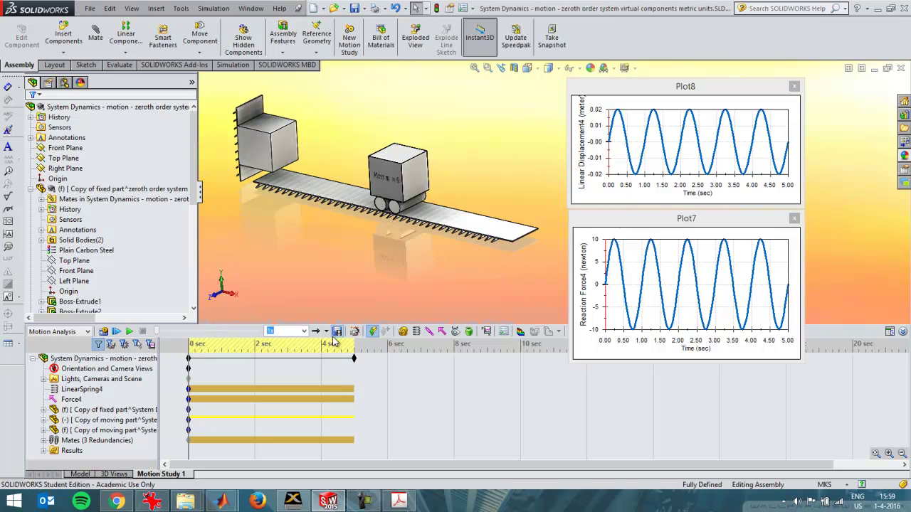
pyautogui.click(117, 332)
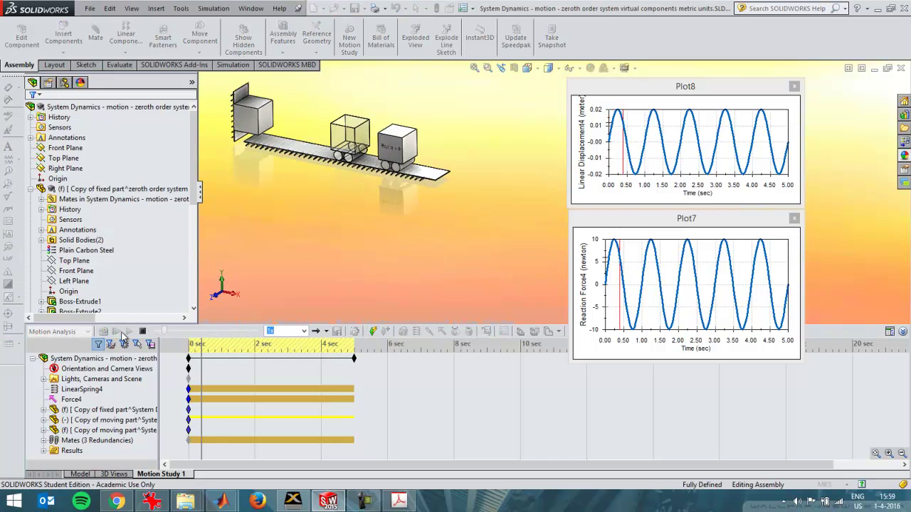
pyautogui.click(83, 389)
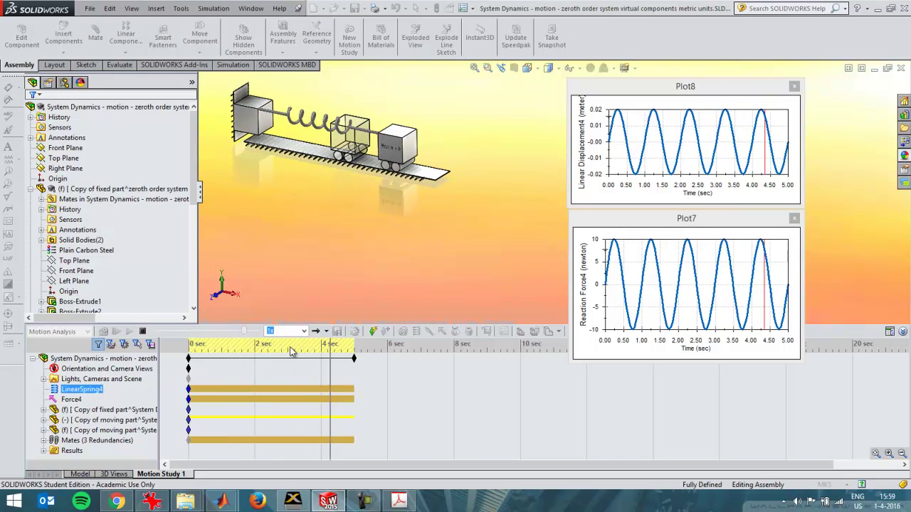
# Set the playback speed to 0.25x and replay the motion study from the start with LinearSpring4 displayed
pyautogui.click(305, 331)
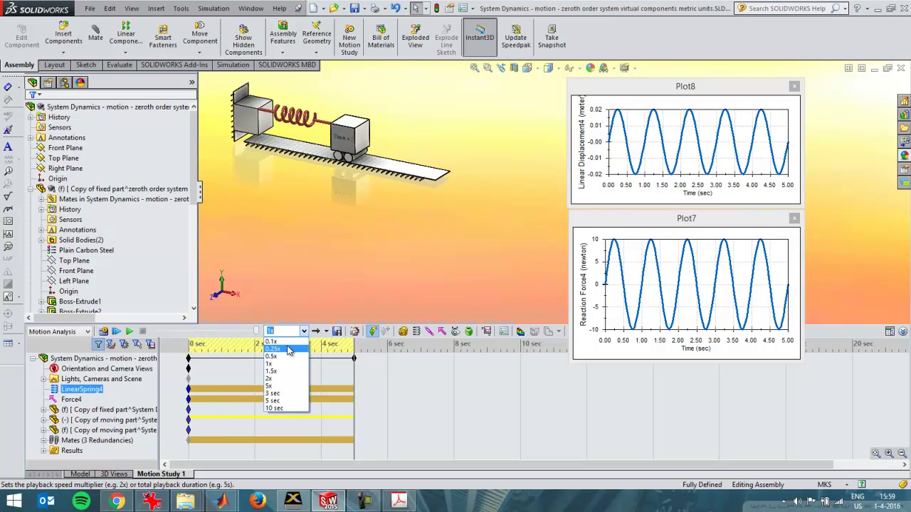
pyautogui.click(289, 350)
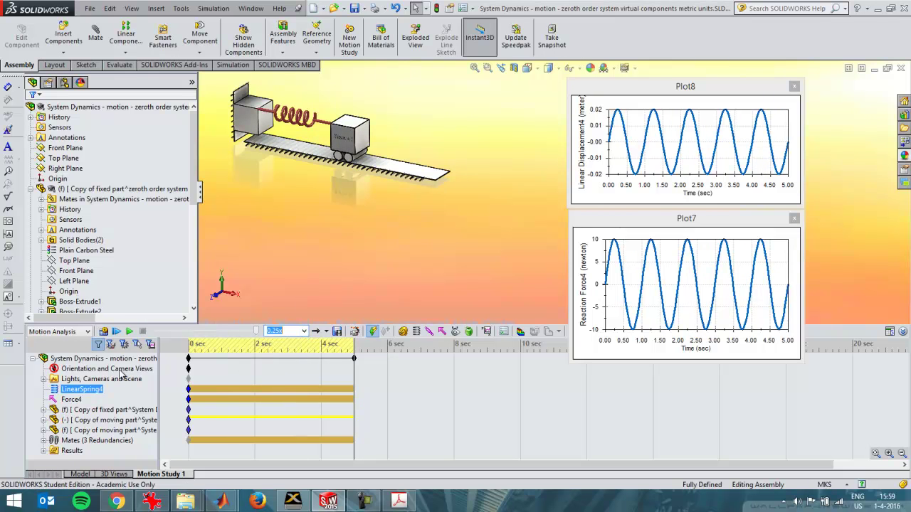
pyautogui.click(117, 333)
pyautogui.click(81, 390)
pyautogui.scroll(-3, 333, 217)
pyautogui.scroll(-2, 455, 154)
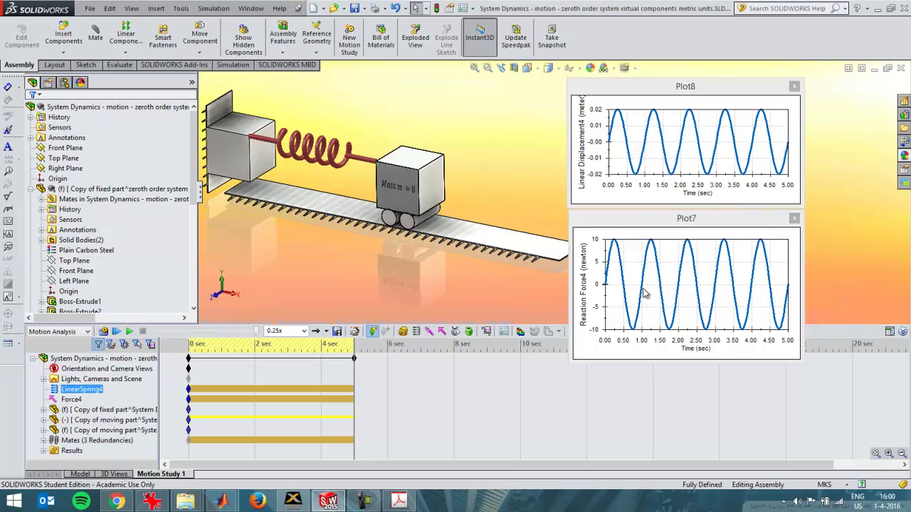
# Edit Force4 and set its harmonic frequency to 0.5 Hz
pyautogui.moveTo(644, 291)
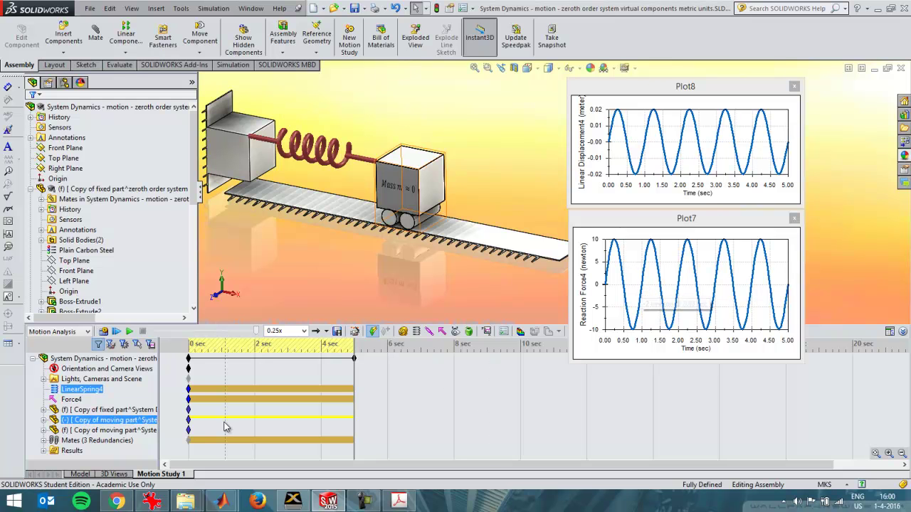
pyautogui.click(72, 400)
pyautogui.rightClick(74, 404)
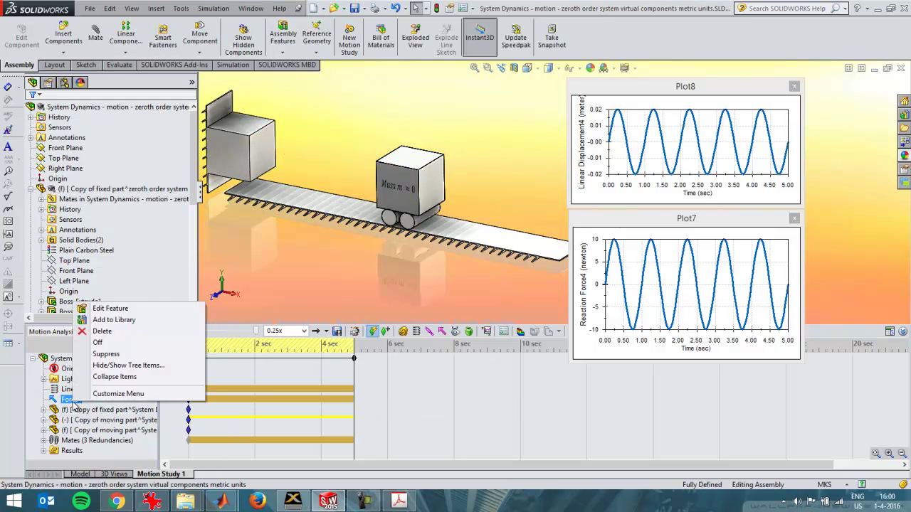
pyautogui.click(99, 307)
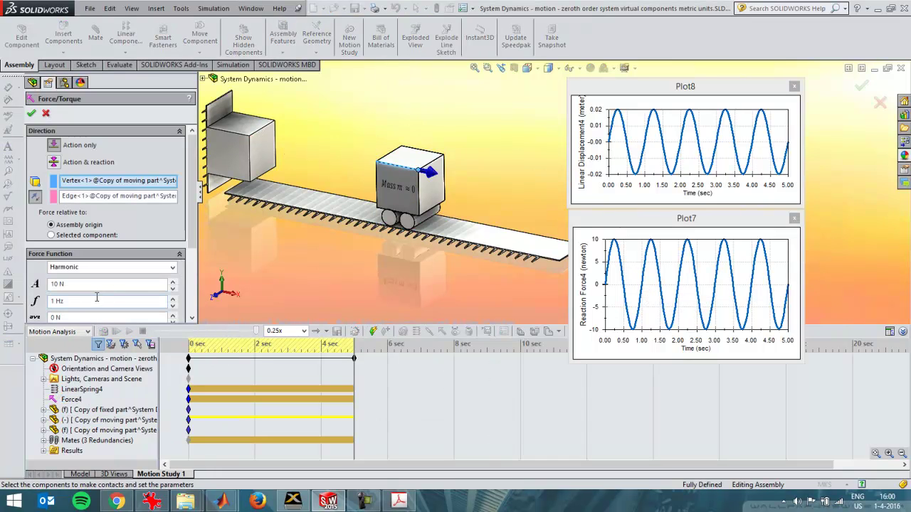
pyautogui.doubleClick(85, 301)
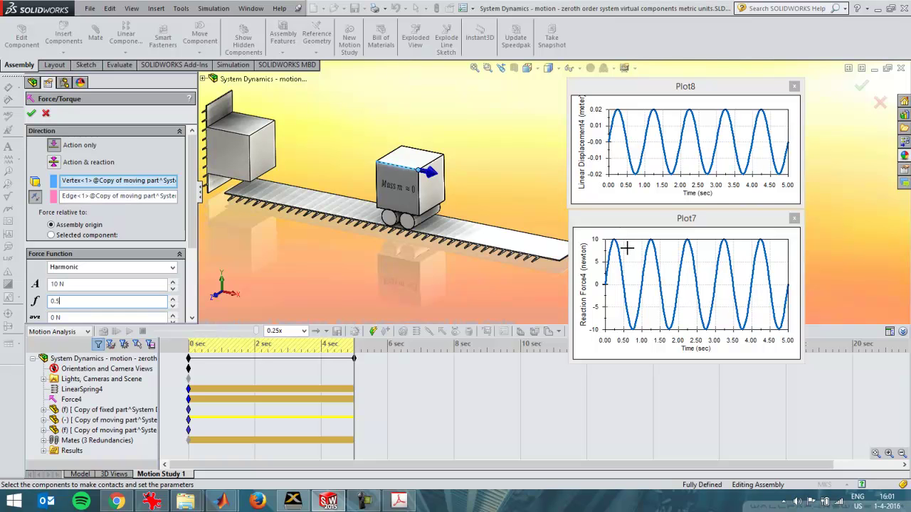
pyautogui.click(31, 115)
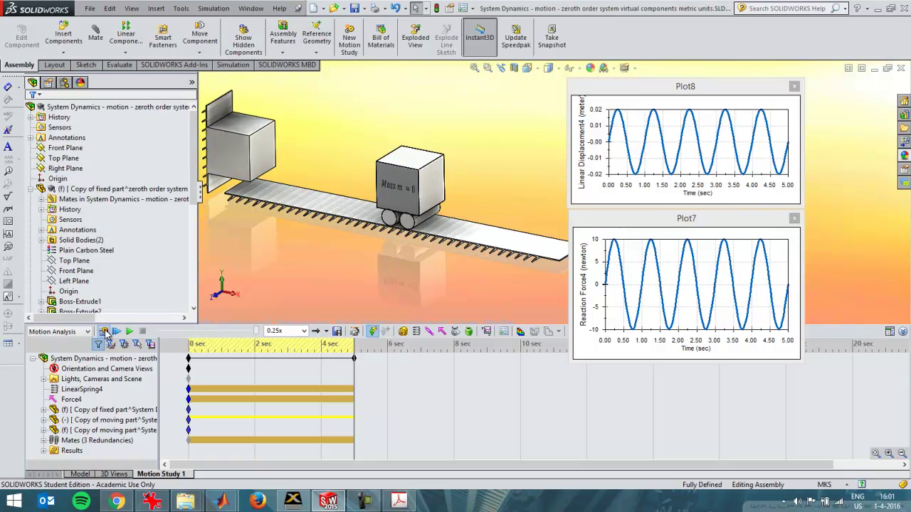
# Recalculate the motion study and examine the updated displacement and reaction force plots
pyautogui.click(103, 332)
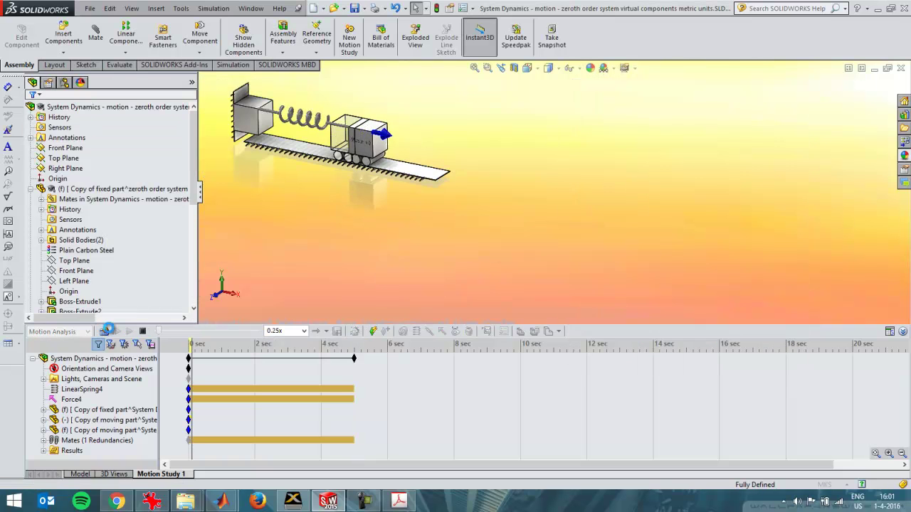
pyautogui.click(83, 390)
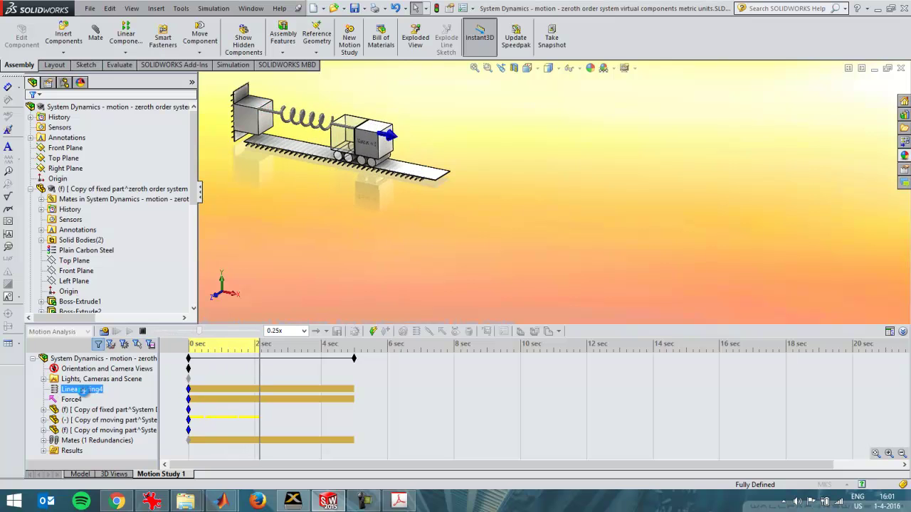
pyautogui.click(320, 189)
pyautogui.scroll(-3, 475, 166)
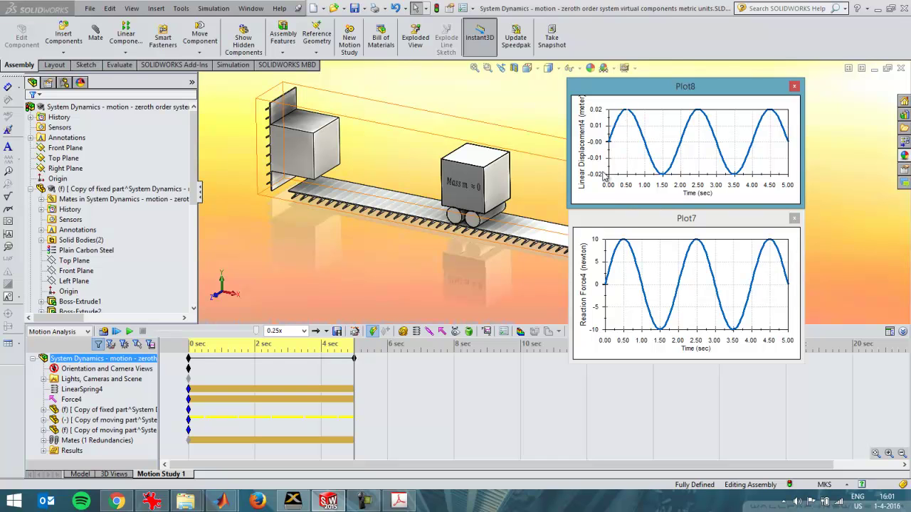
pyautogui.click(567, 285)
# Revisit the Bode diagram slide in Adobe Acrobat, then switch to MATLAB and close the Linear System Analyzer window
pyautogui.click(400, 501)
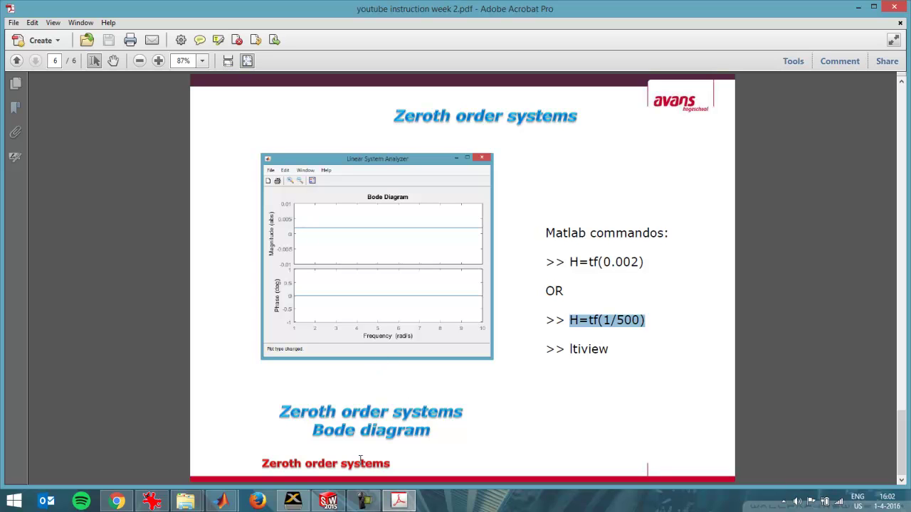
pyautogui.moveTo(227, 502)
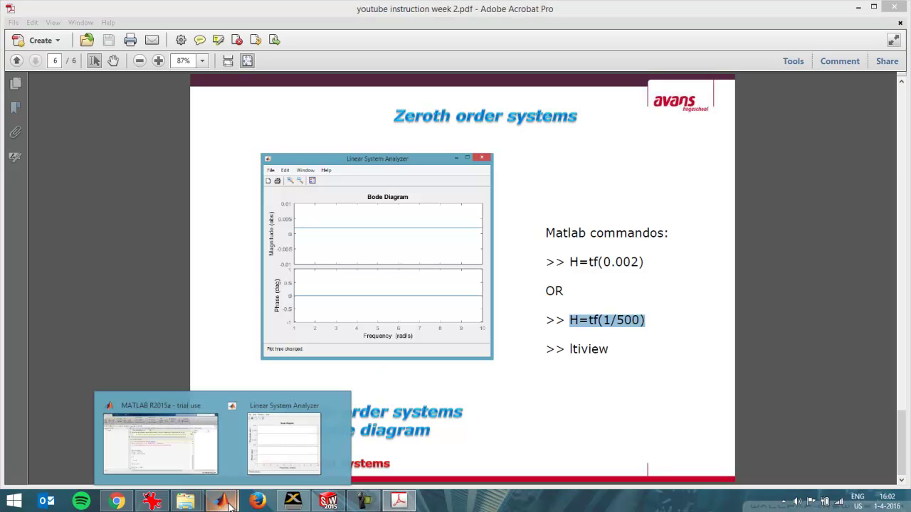
pyautogui.click(214, 447)
pyautogui.moveTo(222, 501)
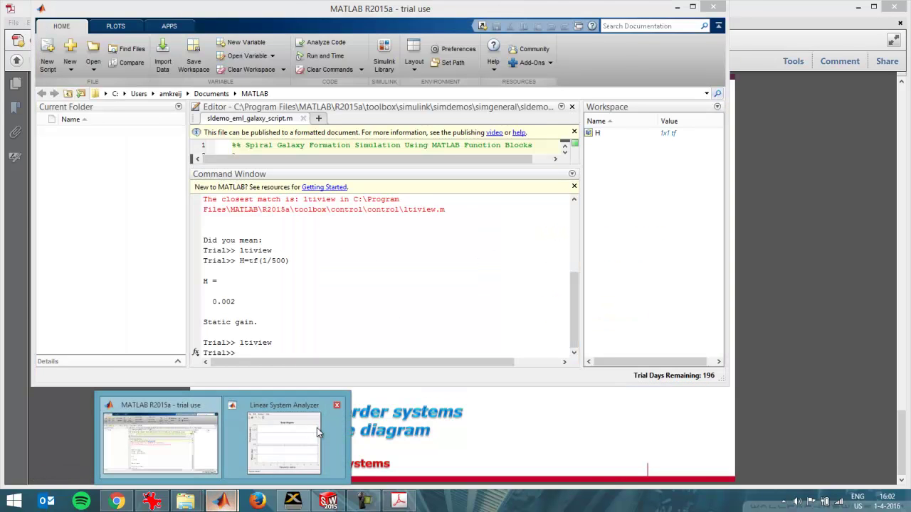
pyautogui.moveTo(317, 427)
pyautogui.click(337, 405)
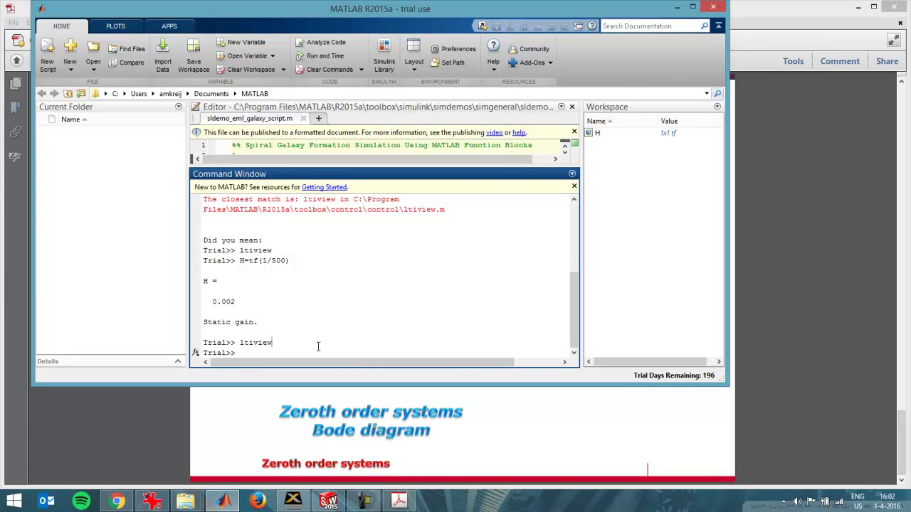
# Define the transfer function again in the command window with H=tf(1/500) and highlight the resulting gain
pyautogui.press('Up')
pyautogui.press('Up')
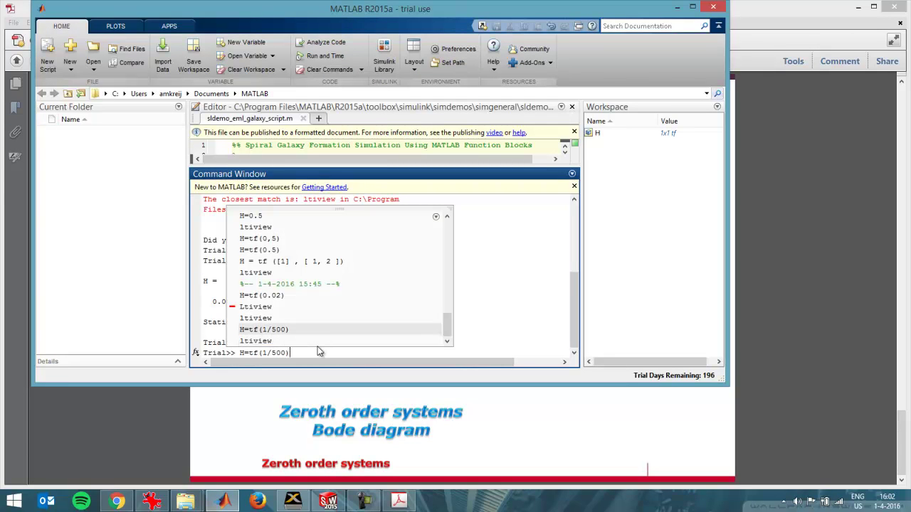
pyautogui.press('Return')
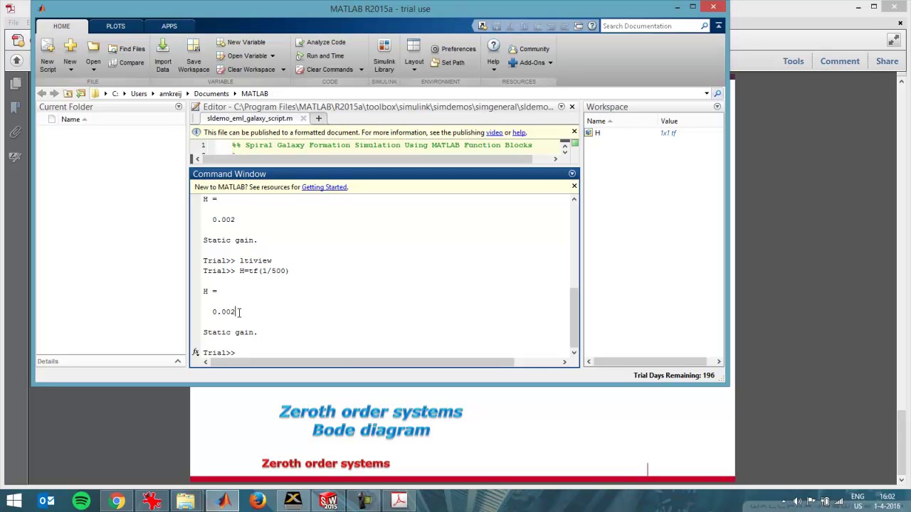
pyautogui.moveTo(232, 311); pyautogui.dragTo(215, 313)
pyautogui.click(251, 312)
pyautogui.hotkey('shift', 'Left')
pyautogui.hotkey('shift', 'Left')
pyautogui.hotkey('shift', 'Left')
# Launch the Linear System Analyzer with ltiview and import the system H from the workspace
pyautogui.press('Up')
pyautogui.press('Up')
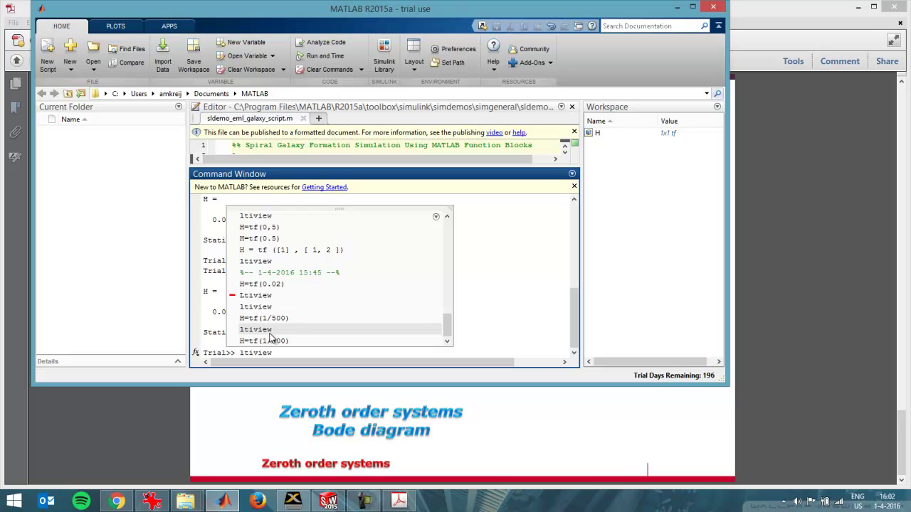
pyautogui.press('Return')
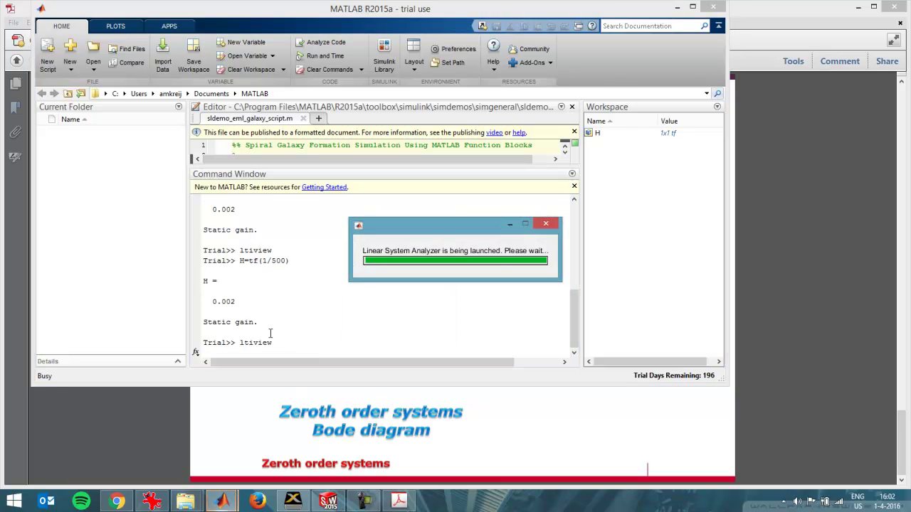
pyautogui.click(486, 207)
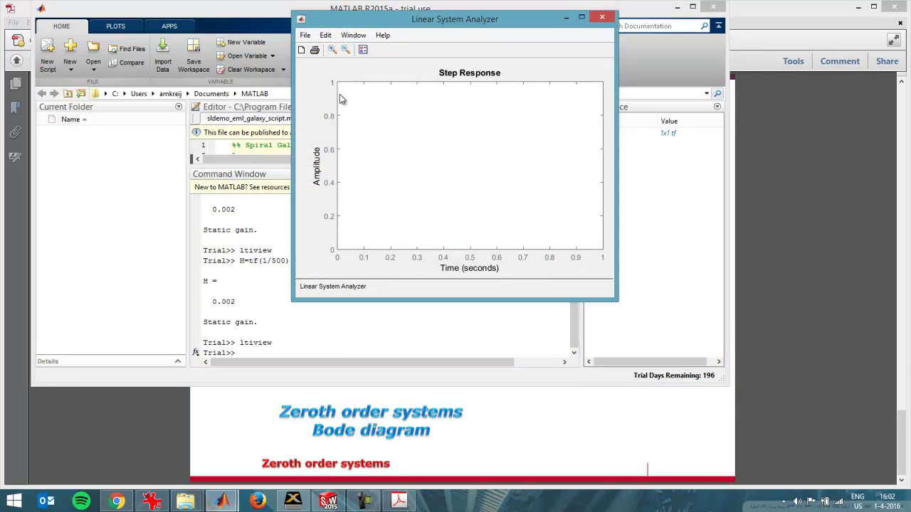
pyautogui.click(305, 35)
pyautogui.click(324, 64)
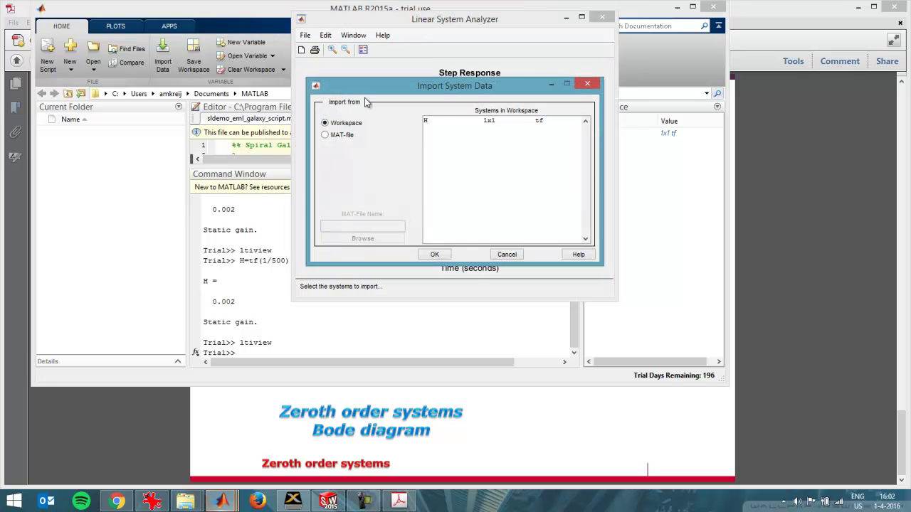
pyautogui.click(454, 122)
pyautogui.click(446, 254)
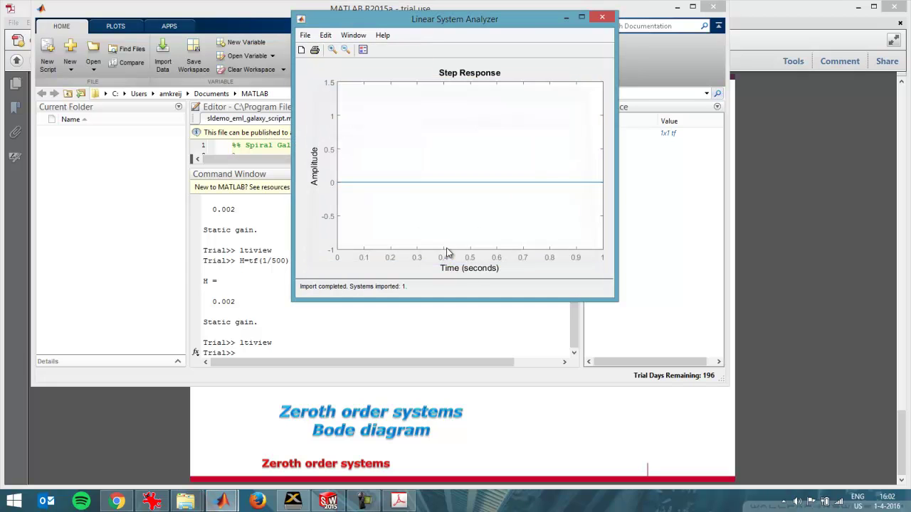
# Change the step response plot of H to a Bode diagram
pyautogui.rightClick(411, 134)
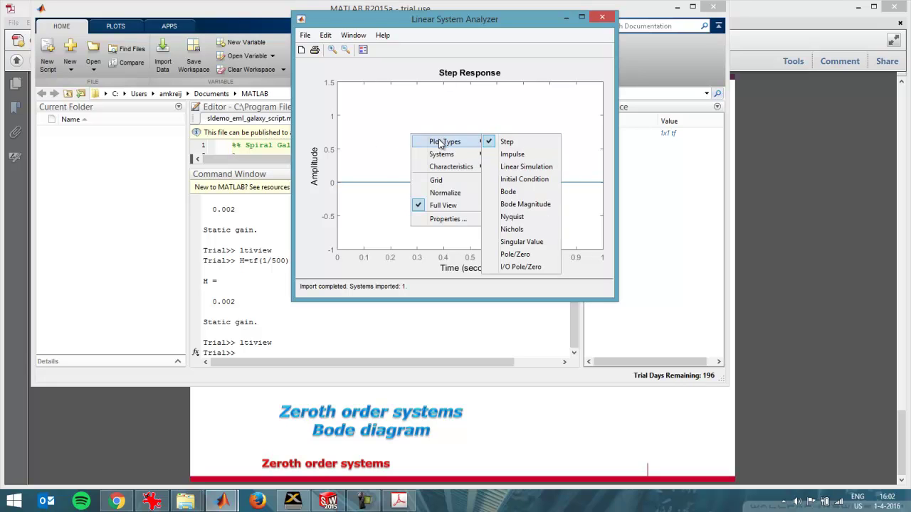
pyautogui.click(525, 193)
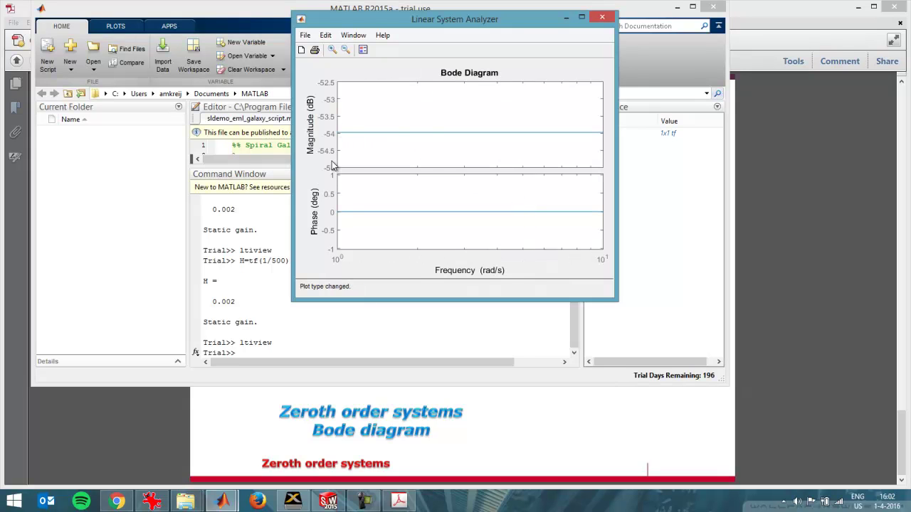
pyautogui.rightClick(410, 115)
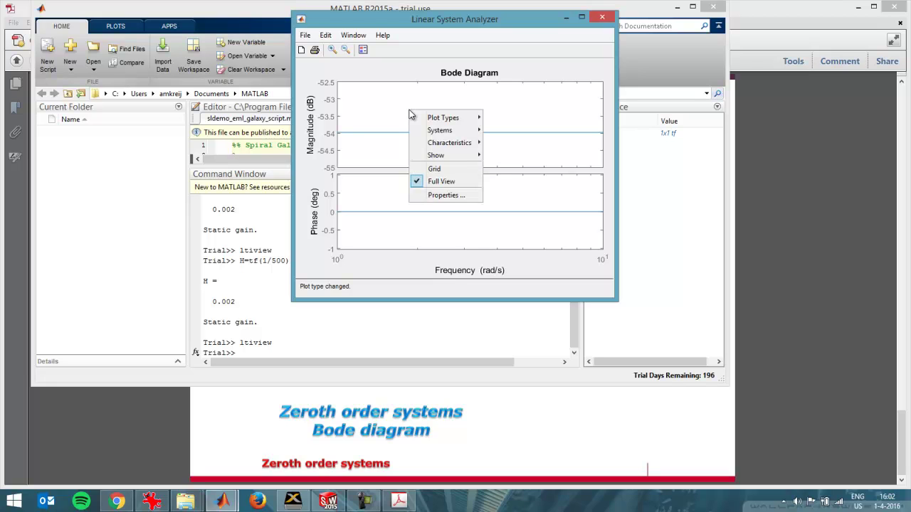
pyautogui.moveTo(424, 120)
pyautogui.click(387, 94)
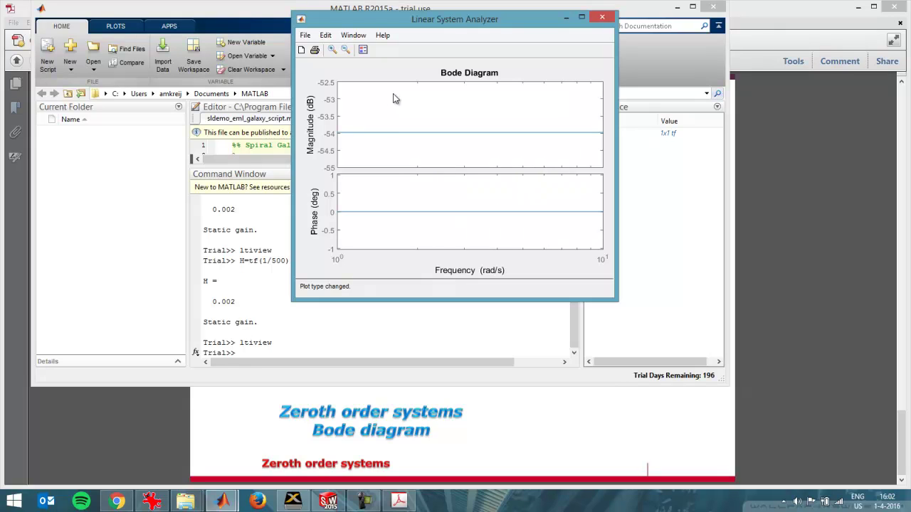
# Set the Bode diagram's magnitude unit to absolute and its frequency scale to linear
pyautogui.doubleClick(402, 99)
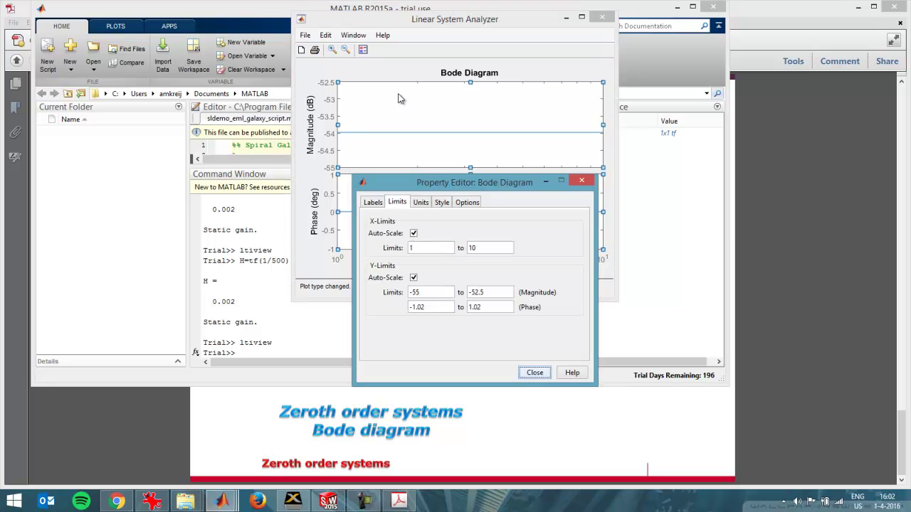
pyautogui.click(420, 202)
pyautogui.click(469, 249)
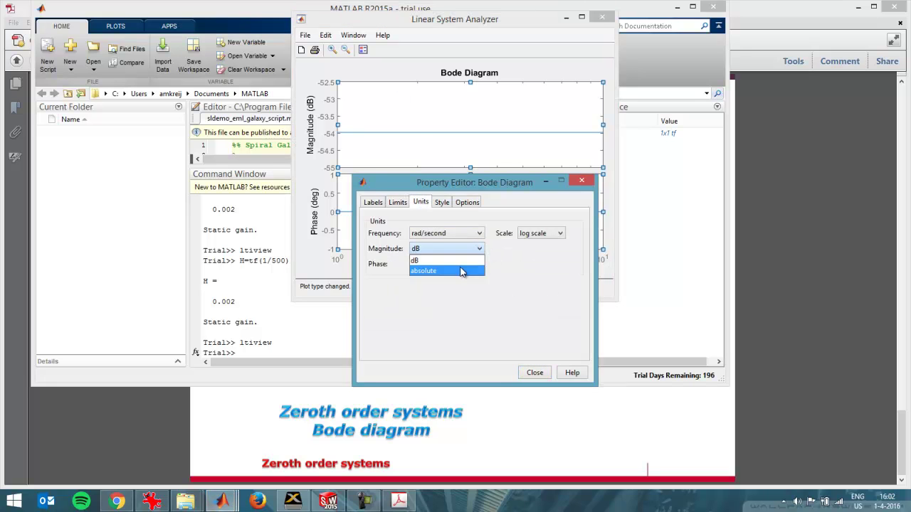
pyautogui.click(459, 270)
pyautogui.click(538, 233)
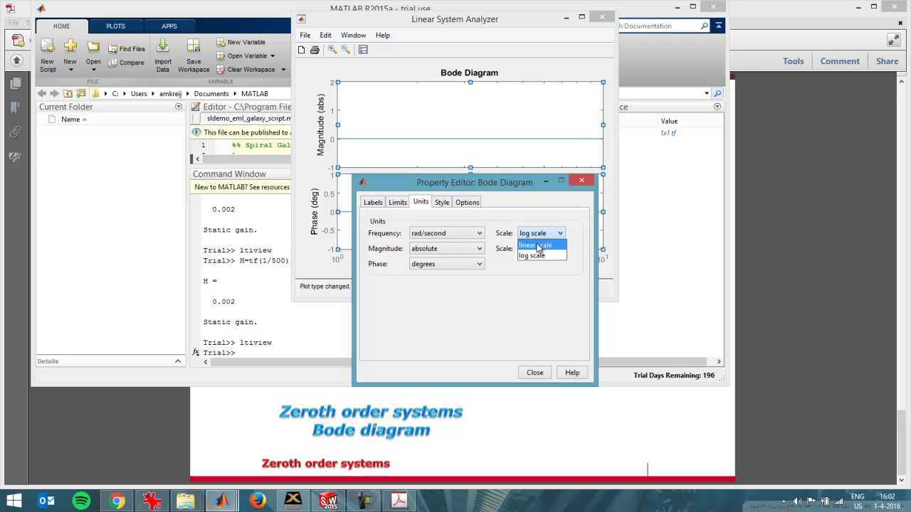
pyautogui.click(537, 244)
# Set the Bode diagram's lower frequency limit to 0.01 and its magnitude limits to -0.01 and 0.01, then close the property editor
pyautogui.click(397, 202)
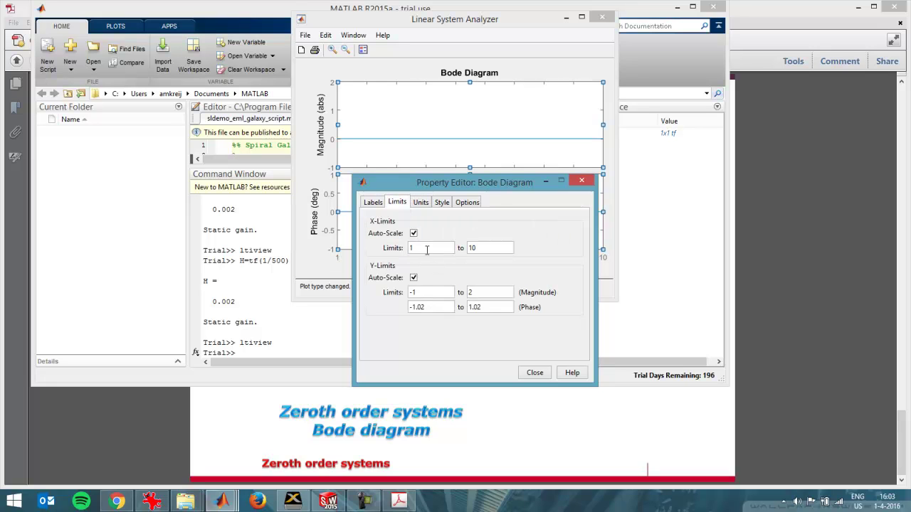
pyautogui.doubleClick(427, 249)
pyautogui.write('0.01')
pyautogui.click(411, 248)
pyautogui.click(429, 292)
pyautogui.moveTo(447, 293); pyautogui.dragTo(396, 298)
pyautogui.write('-0.01')
pyautogui.doubleClick(469, 292)
pyautogui.write('0.01')
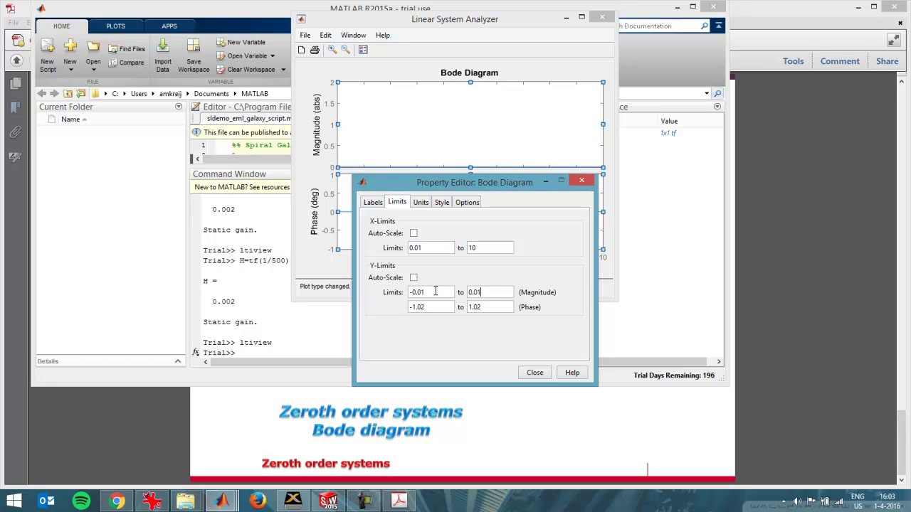
pyautogui.press('Return')
pyautogui.click(534, 373)
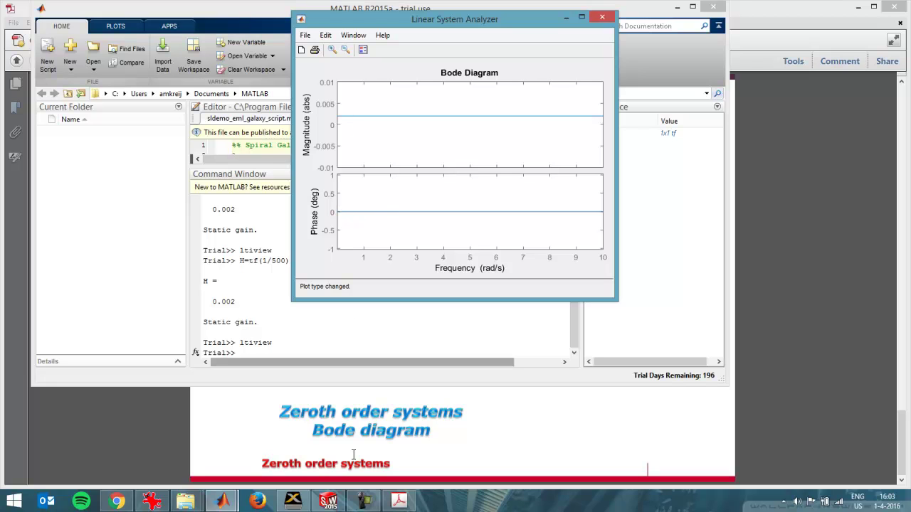
# Switch to SolidWorks to compare the displacement and force plots with the Bode diagram slide in Adobe Acrobat, then return to SolidWorks
pyautogui.click(337, 503)
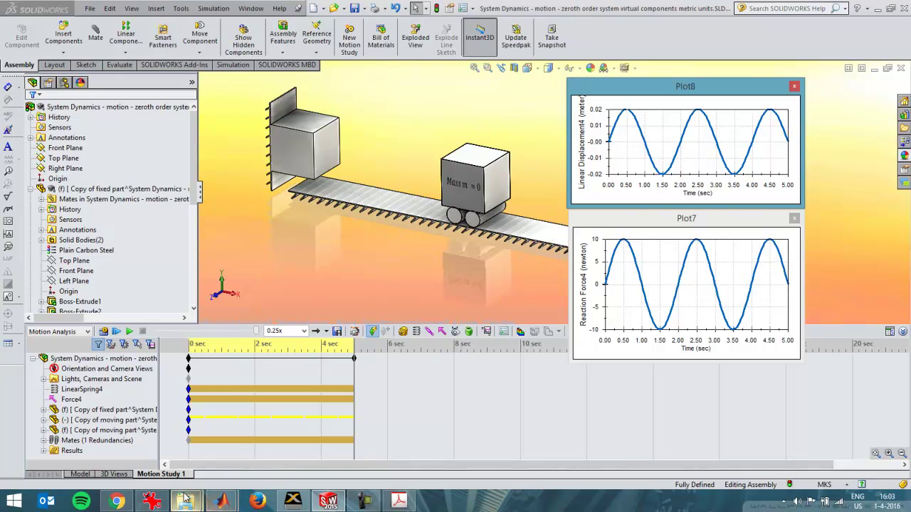
pyautogui.click(399, 500)
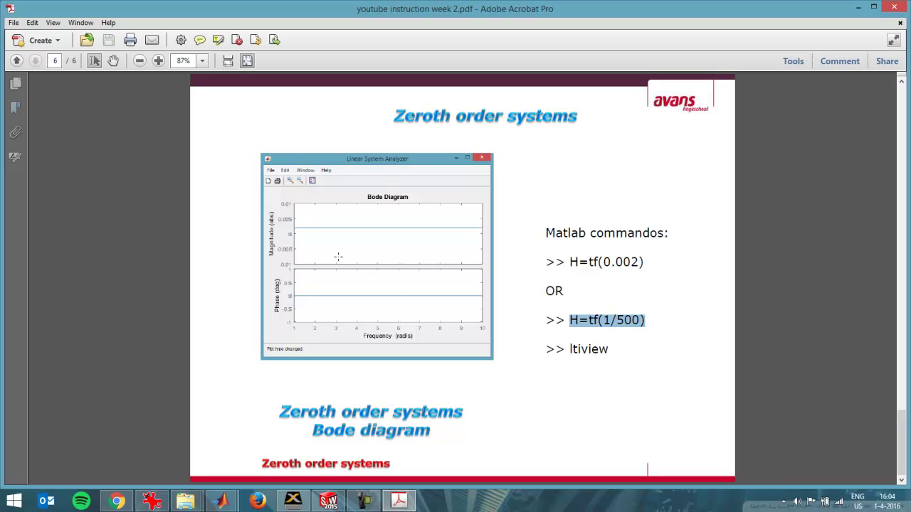
pyautogui.hotkey('alt', 'Tab')
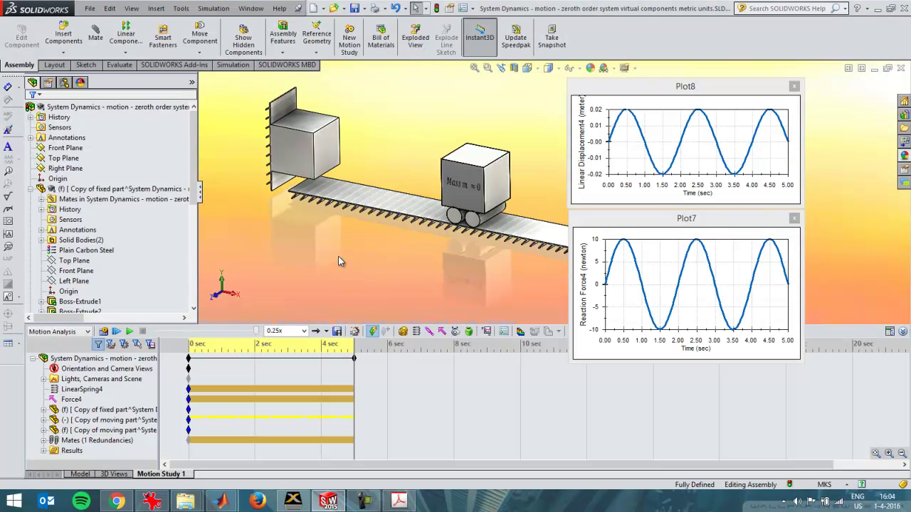